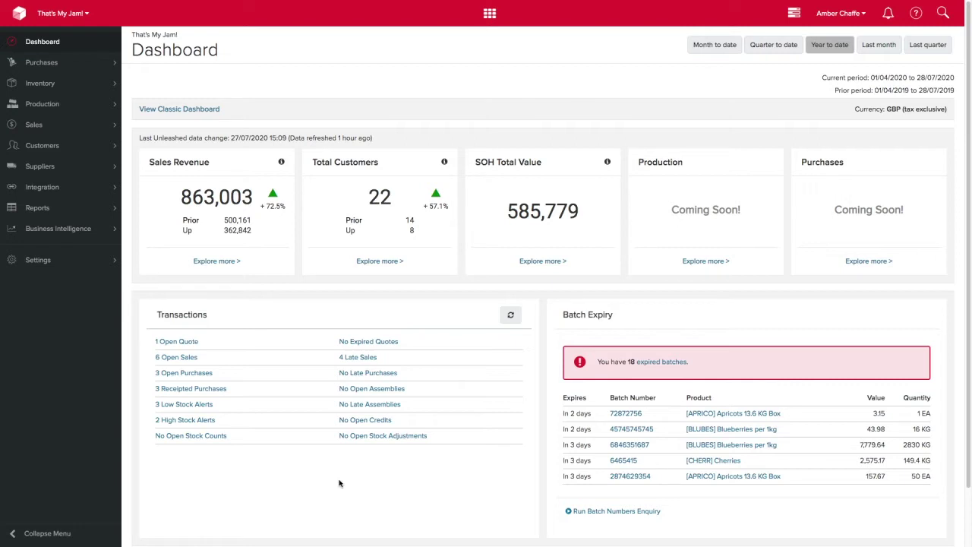
Step: Open the STRAWB product record from the product list
left_click(103, 91)
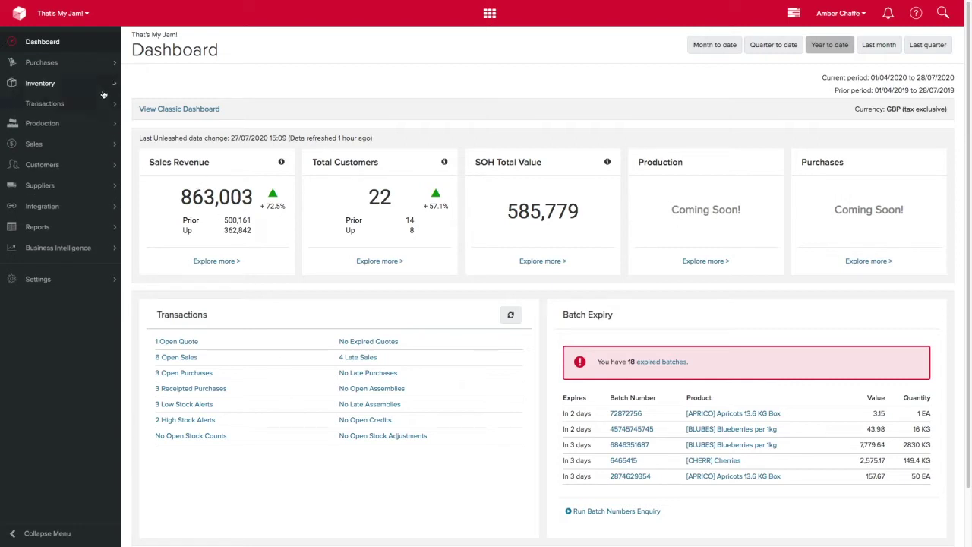
left_click(68, 123)
left_click(55, 164)
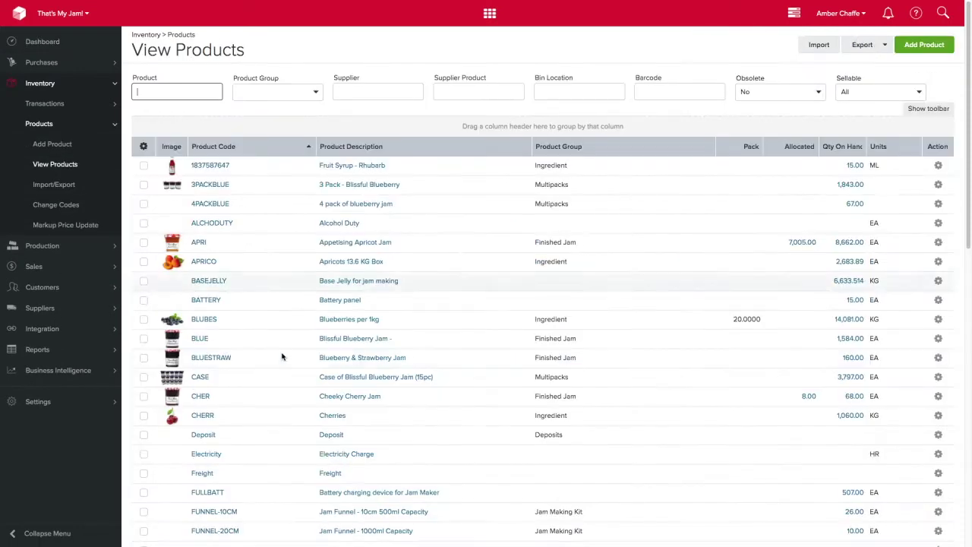
scroll(282, 356, "down", 10)
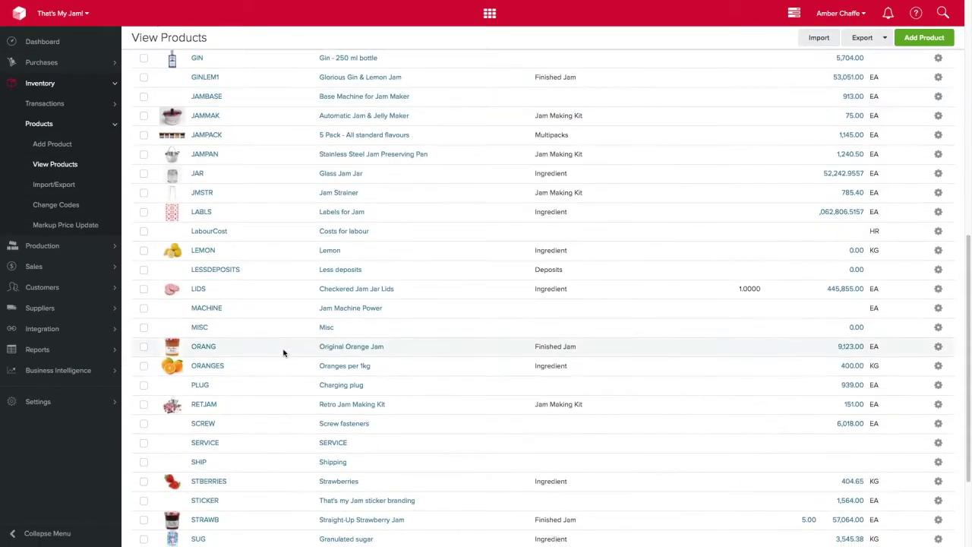
left_click(205, 517)
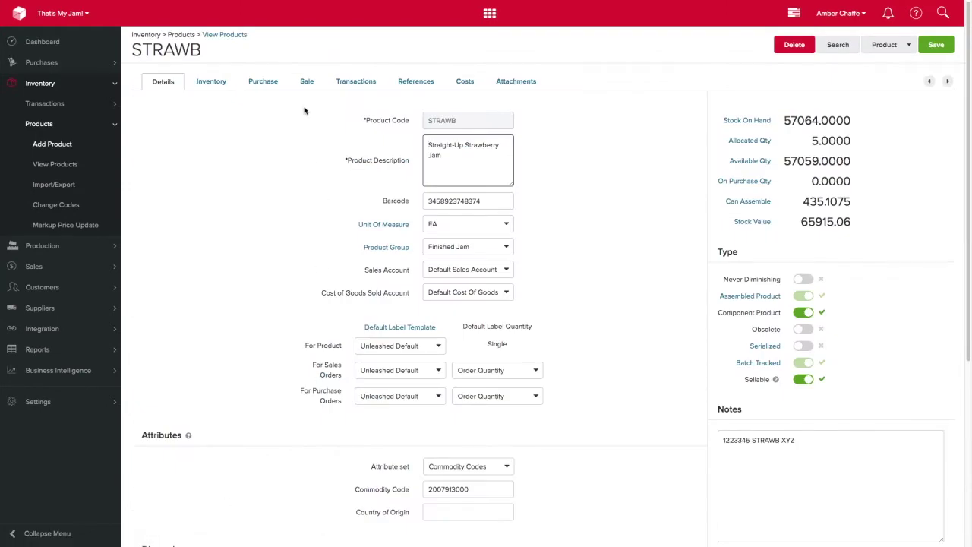
Step: Set the STRAWB product's default sell price to 3.50 and save the product
left_click(307, 81)
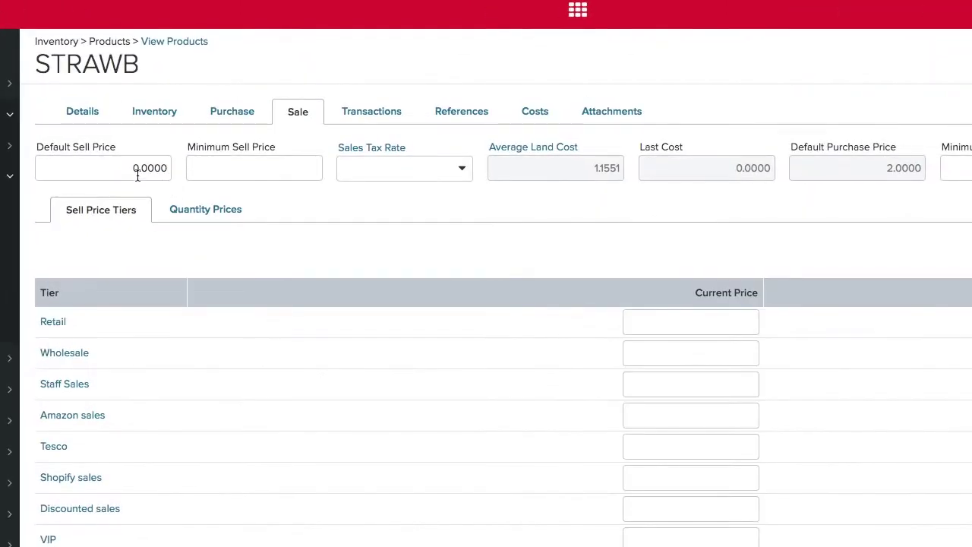
left_click_drag(132, 167, 167, 170)
type("3.50")
left_click(931, 51)
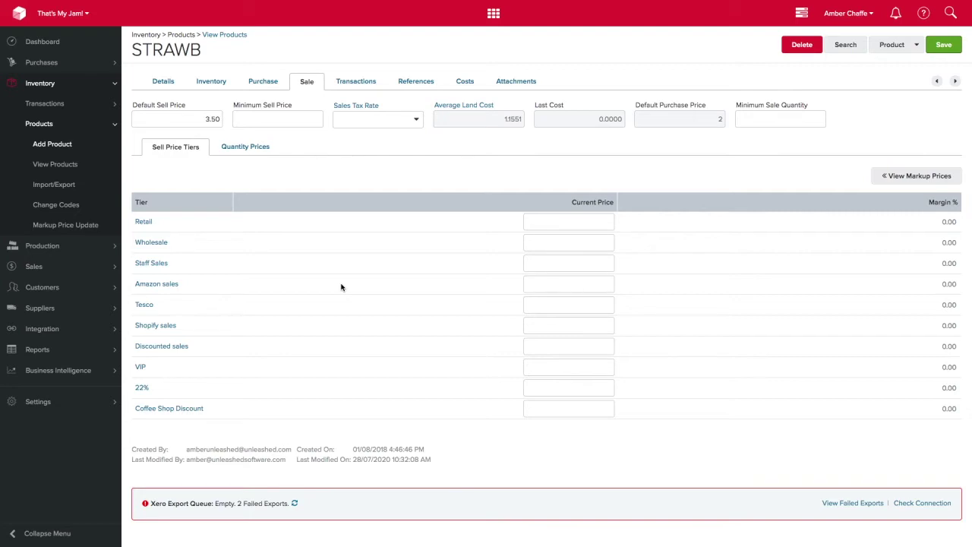
Step: Open the system settings for sell price tiers to review the tier names
left_click(79, 403)
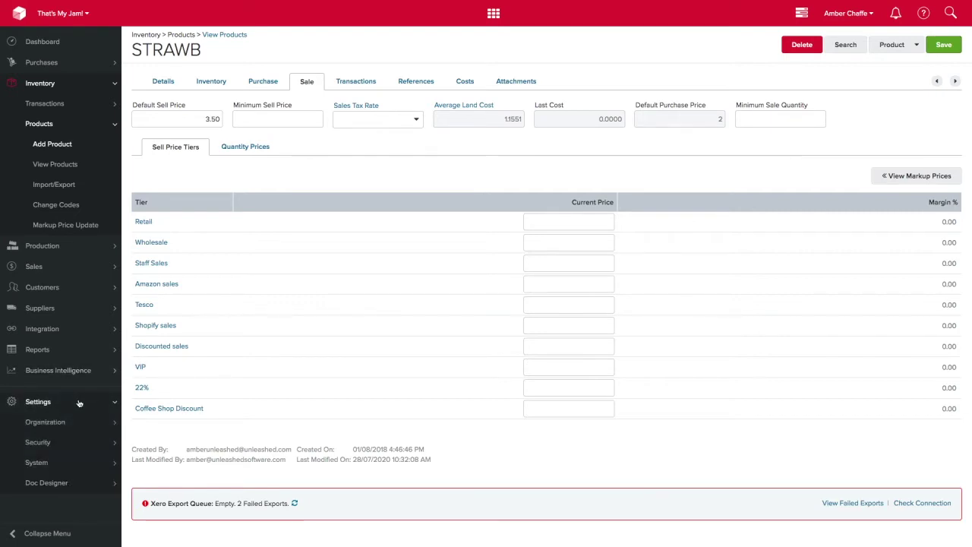
left_click(71, 464)
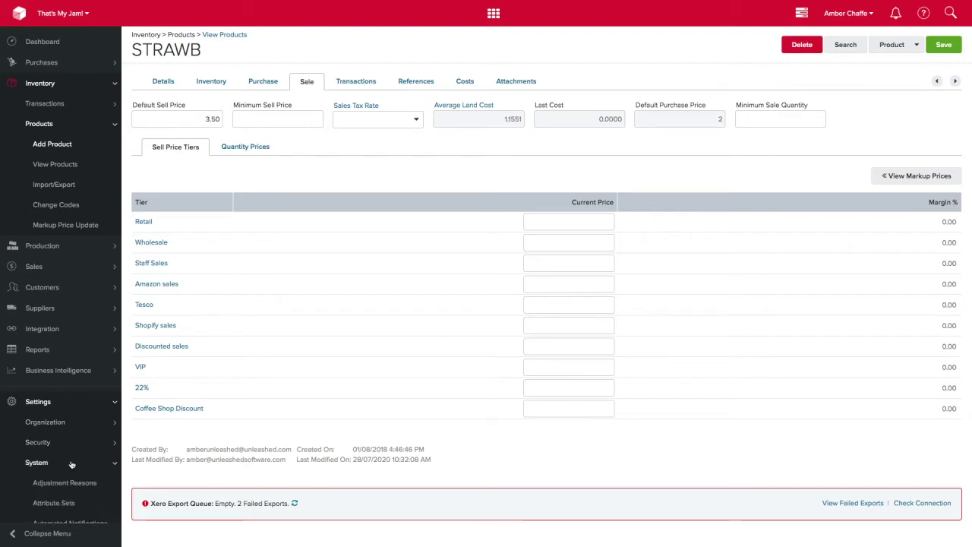
scroll(72, 464, "down", 5)
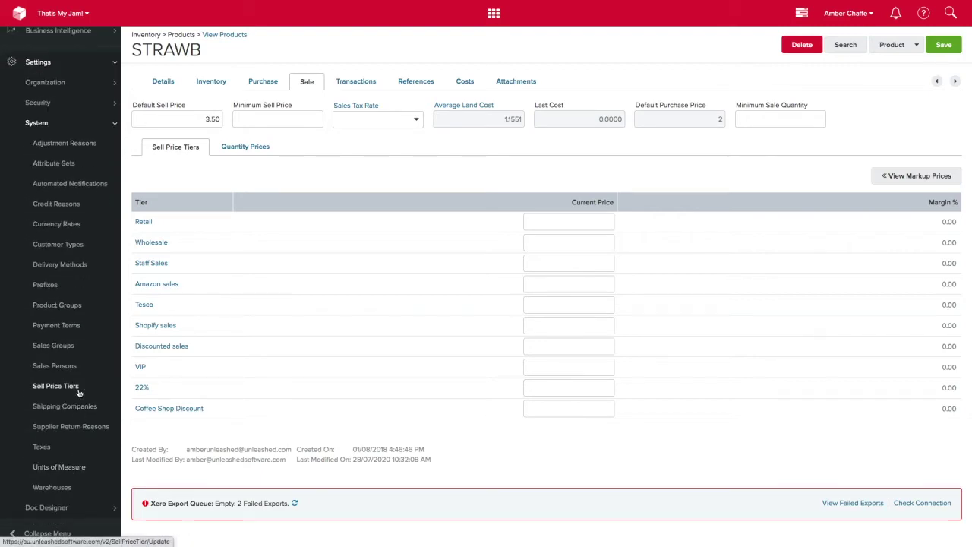
left_click(55, 385)
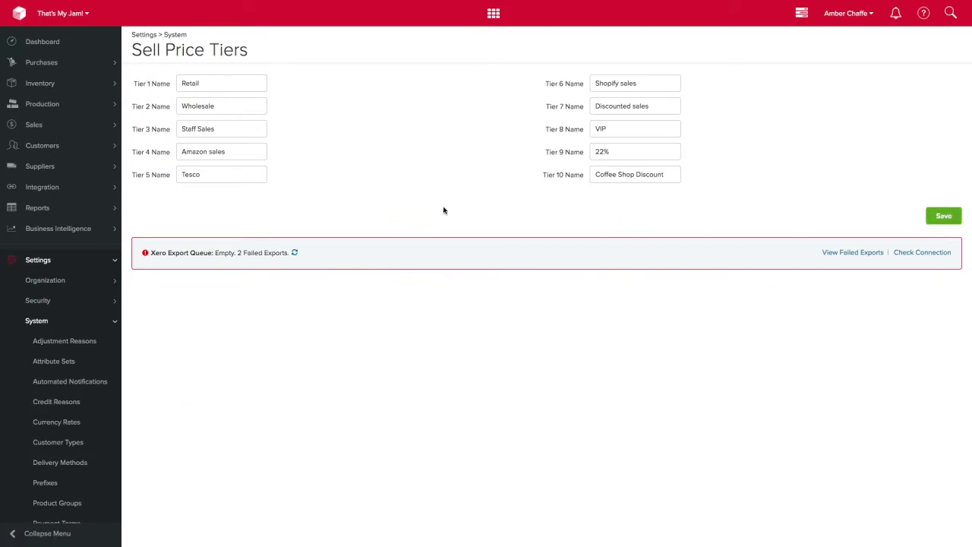
Step: Return to the STRAWB product and show its sell price tiers
left_click(104, 85)
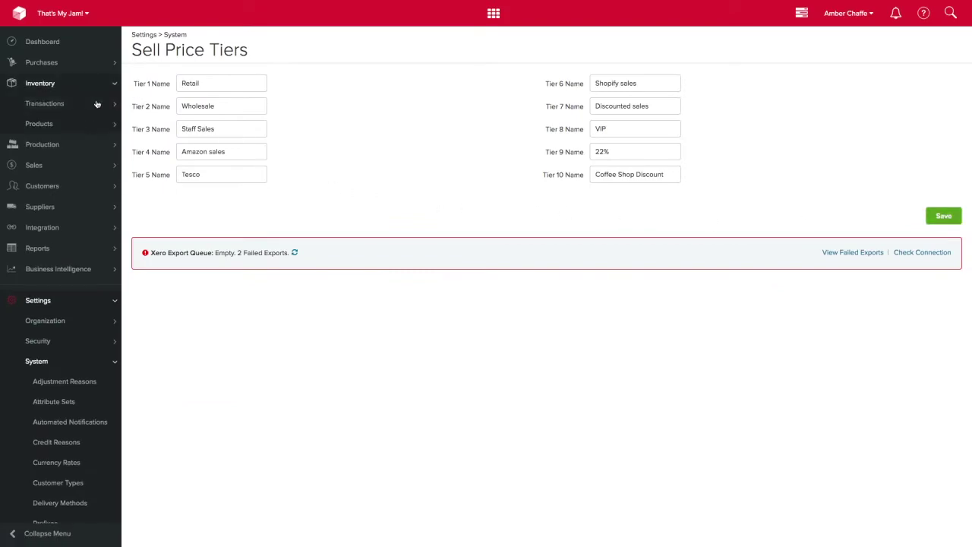
left_click(87, 126)
left_click(82, 165)
scroll(141, 199, "down", 10)
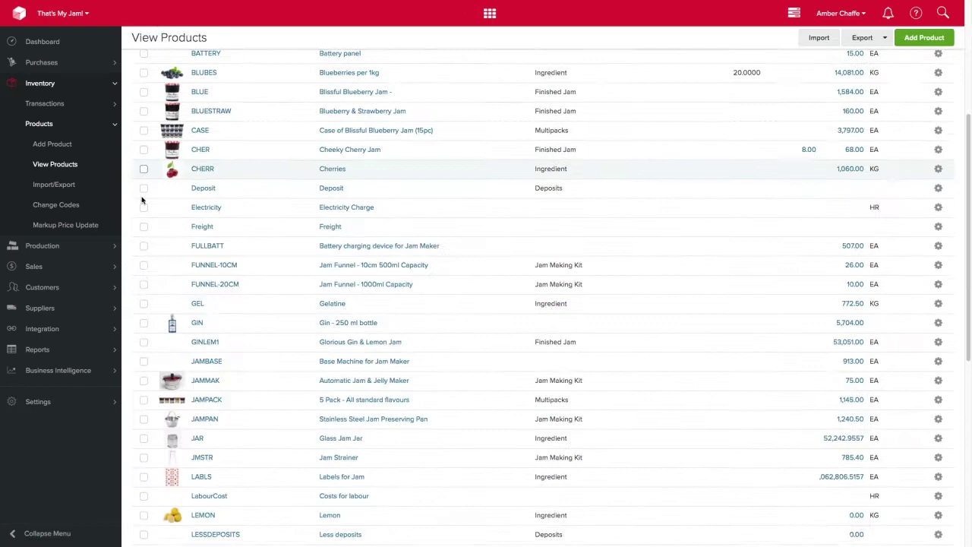
left_click(206, 461)
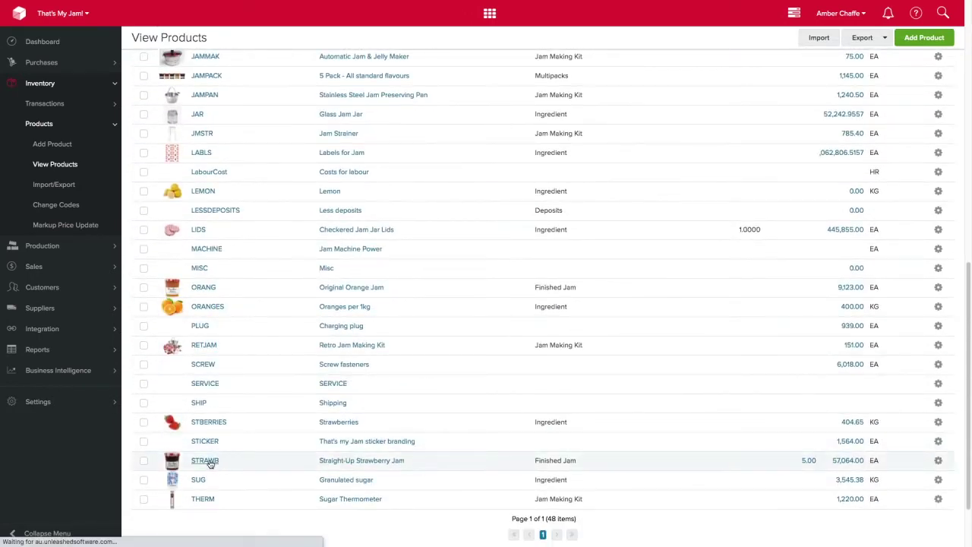
left_click(306, 82)
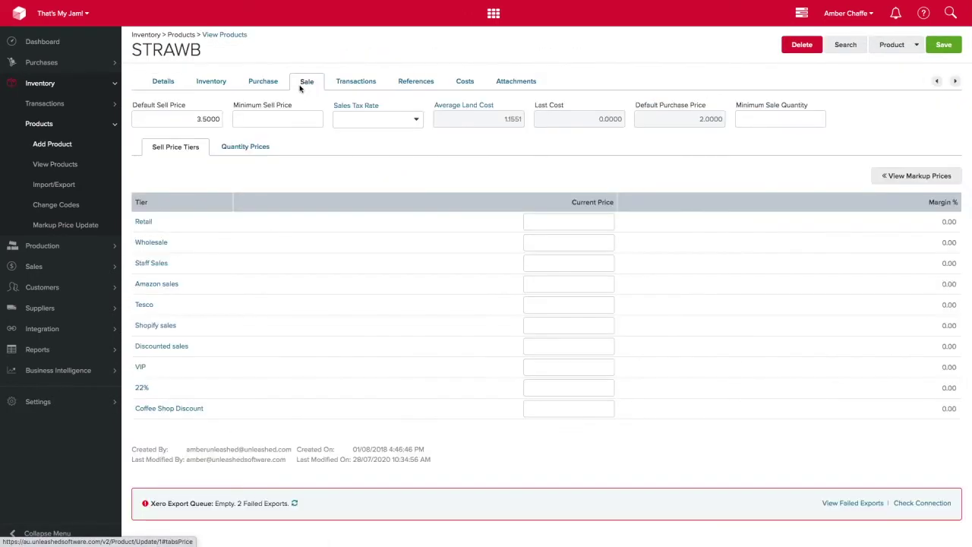
Step: Set the Retail tier price to 3.54 and the Wholesale tier price to 3.22
left_click(554, 219)
type("3.54")
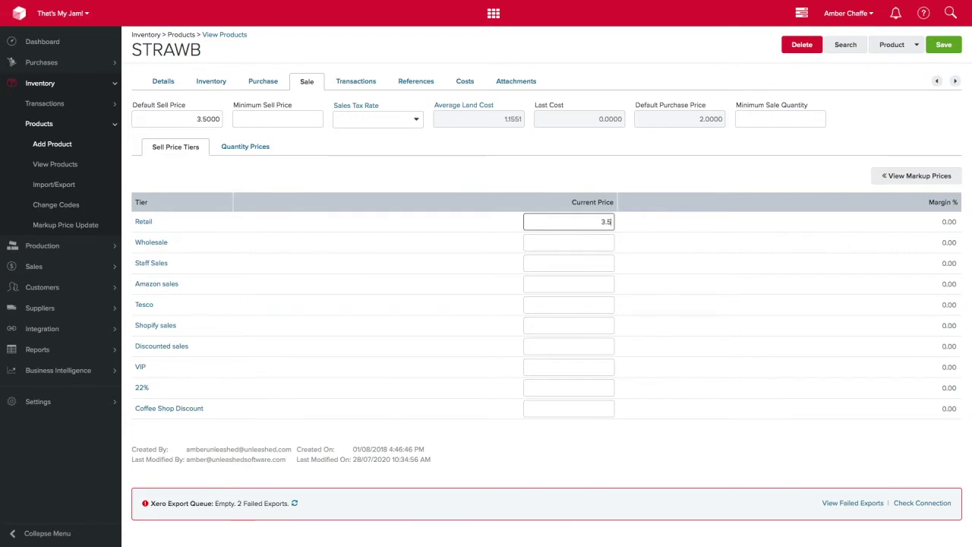
key("Tab")
key("Tab")
type("3.22")
key("Tab")
Step: Set the tier prices for Staff Sales to 2.22, Amazon sales to 3.20, Tesco to 3.10 and Shopify sales to 2.50
left_click(873, 203)
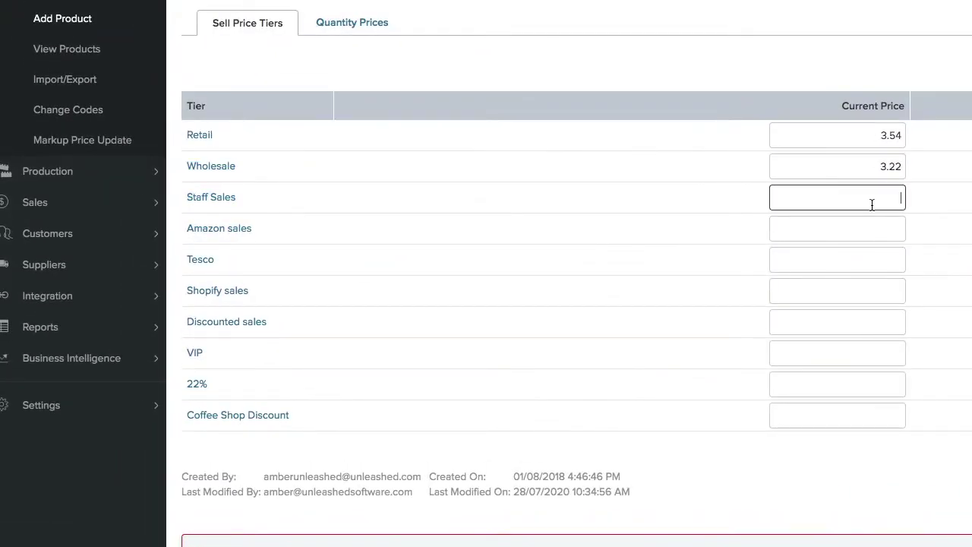
type("2.22")
key("Tab")
key("Tab")
type("3.20")
key("Tab")
key("Tab")
type("3.10")
key("Tab")
key("Tab")
type("2.50")
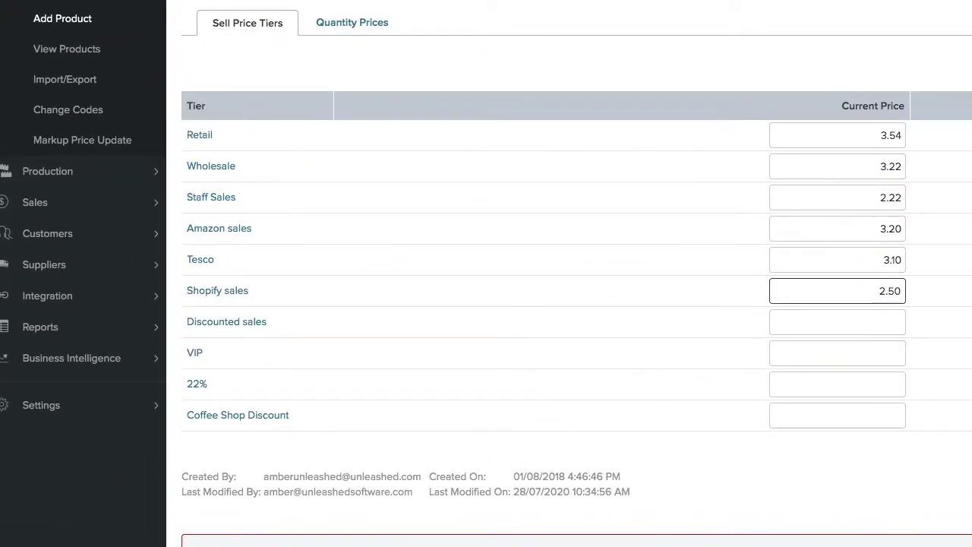
Step: Set Discounted sales to 2.30, VIP to 2.23, 22% to 3.45 and Coffee Shop Discount to 2.44, and save the product
key("Tab")
key("Tab")
type("2.30")
key("Tab")
key("Tab")
type("2.23")
key("Tab")
key("Tab")
type("3.45")
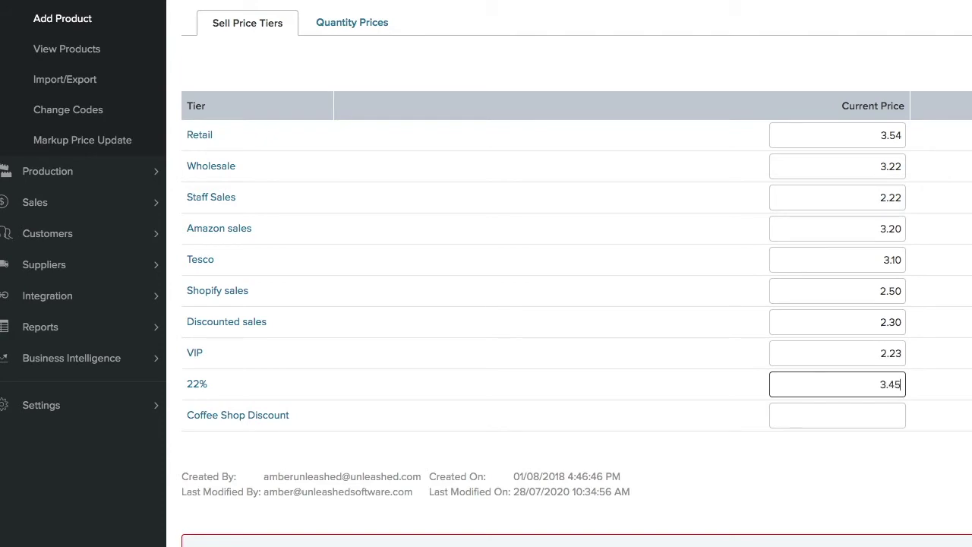
key("Tab")
key("Tab")
type("2.44")
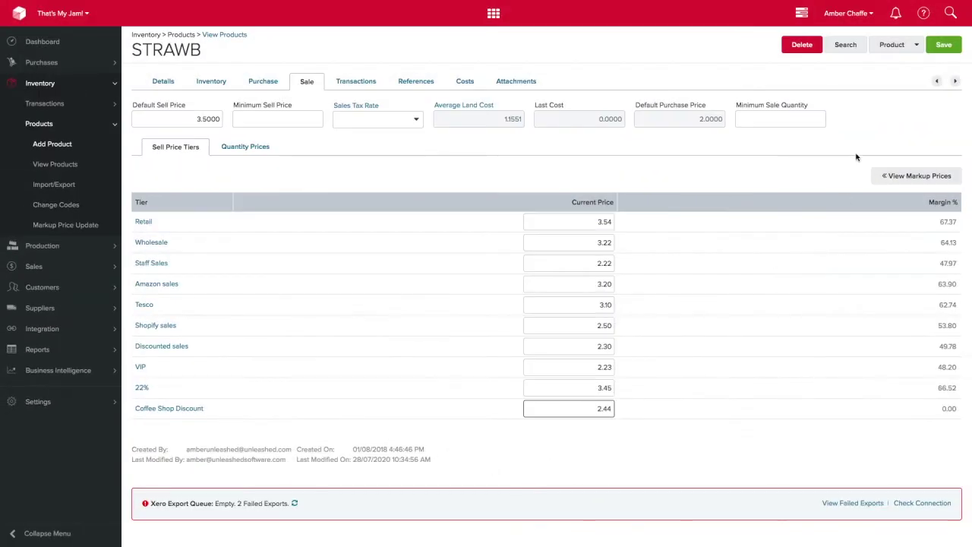
left_click(943, 47)
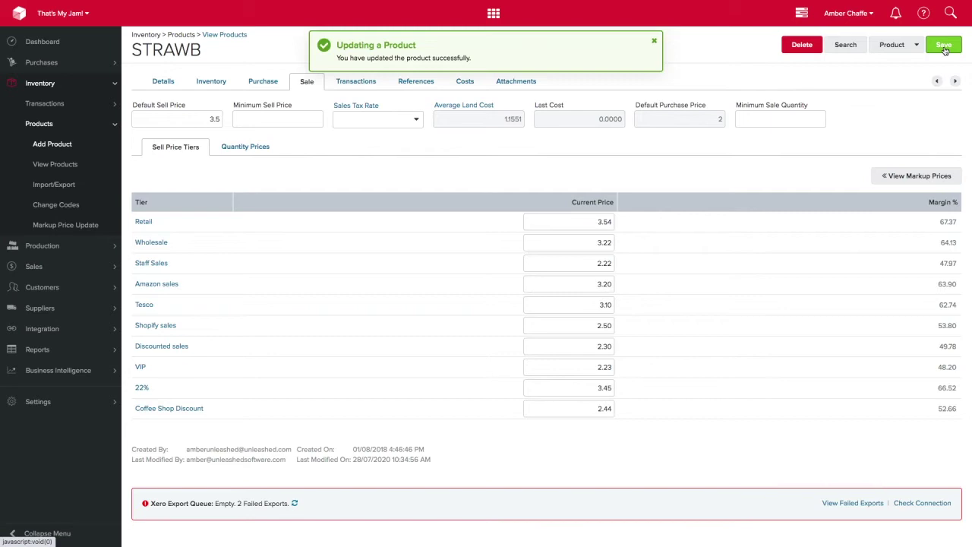
Step: Assign the Wholesale sell price tier to the Ozone Coffee Roasters customer and save the record
left_click(99, 289)
left_click(70, 328)
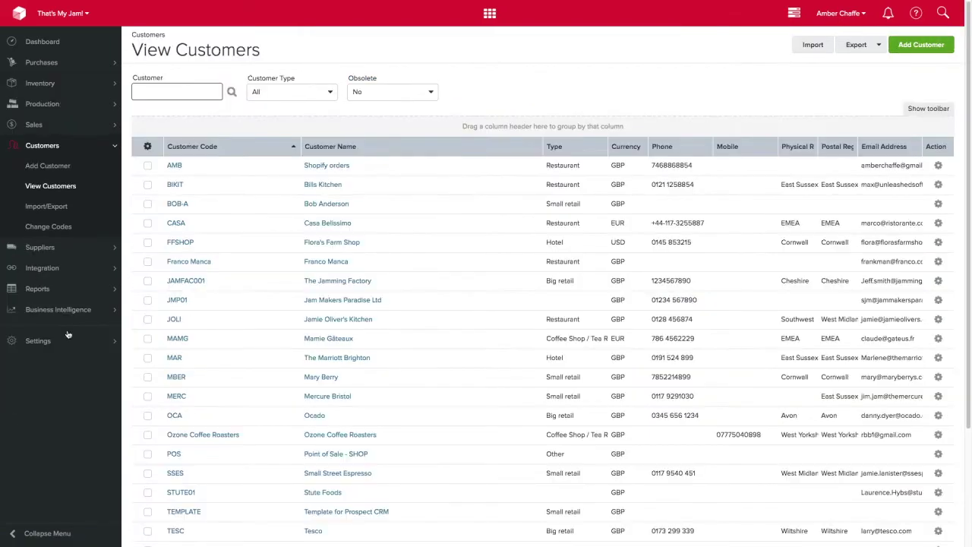
left_click(201, 437)
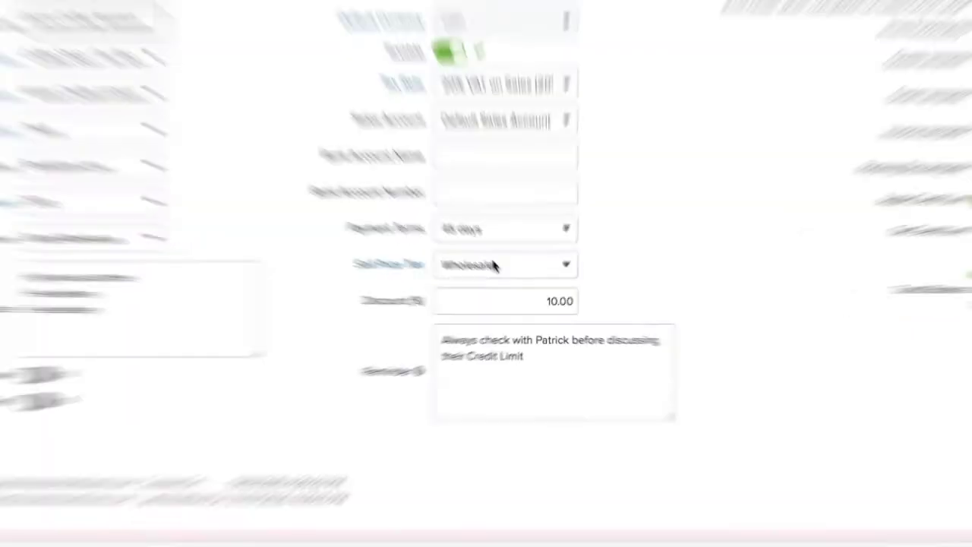
left_click(463, 179)
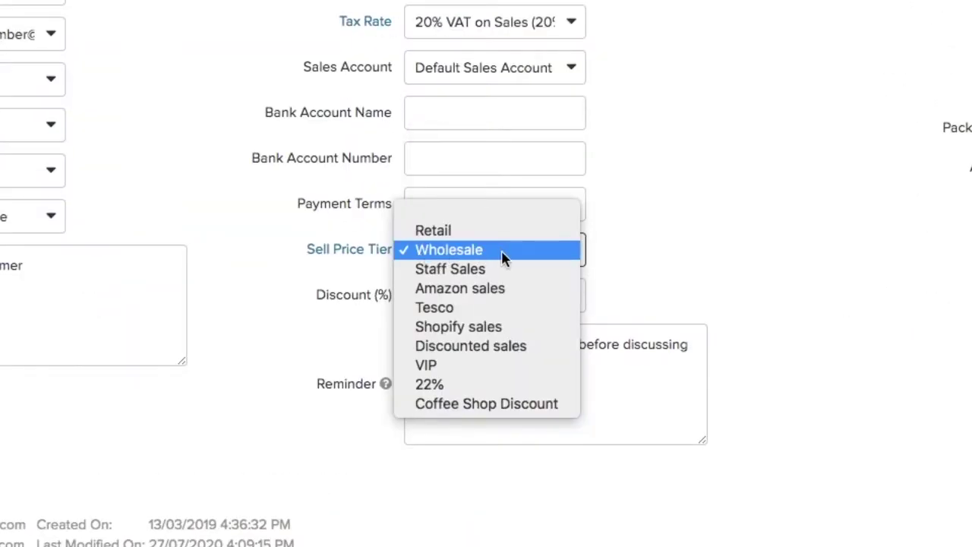
left_click(501, 249)
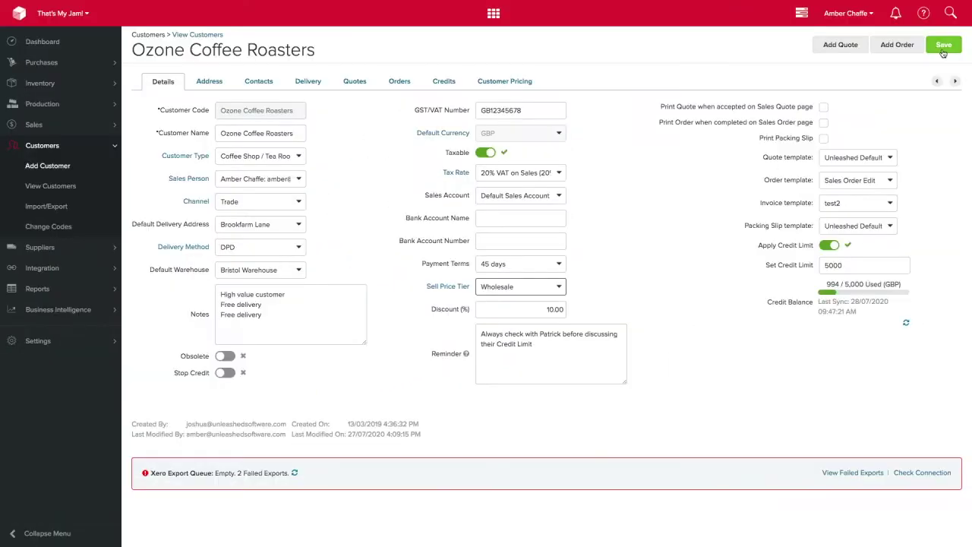
left_click(943, 45)
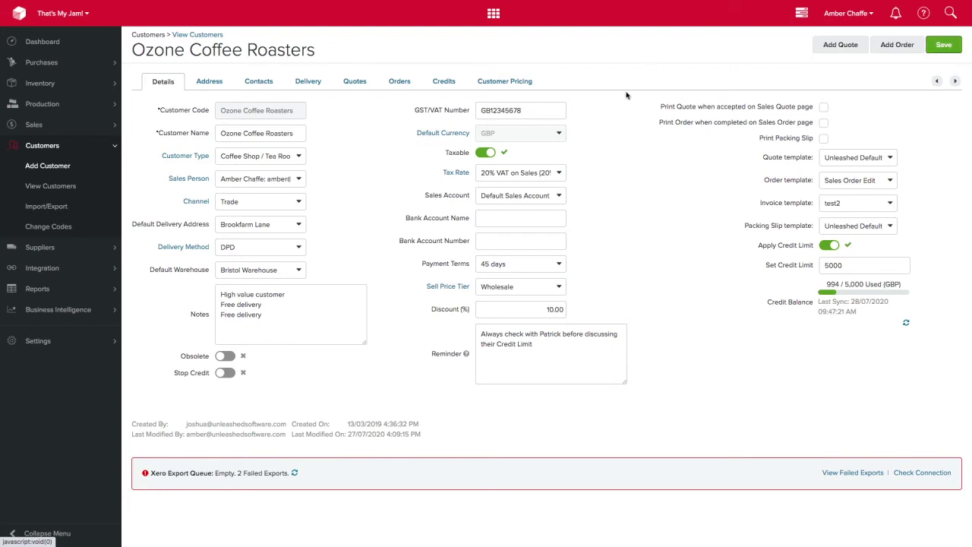
Step: Open the quantity prices in the STRAWB product's sale settings
left_click(106, 85)
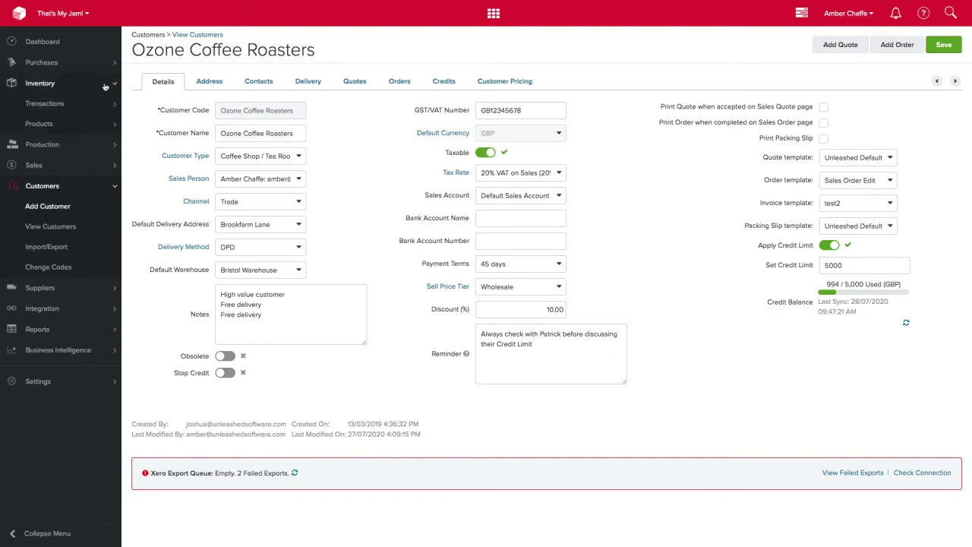
left_click(102, 124)
left_click(90, 164)
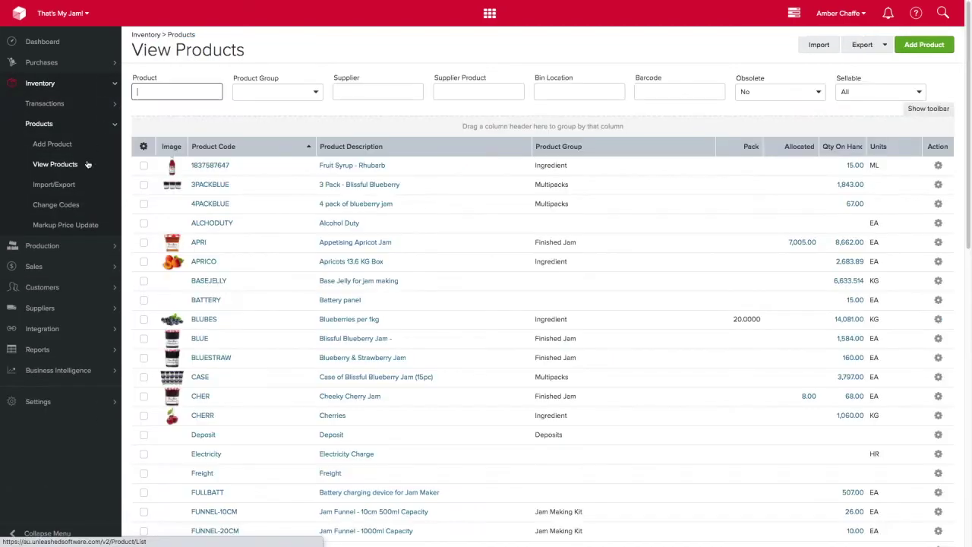
scroll(251, 236, "down", 8)
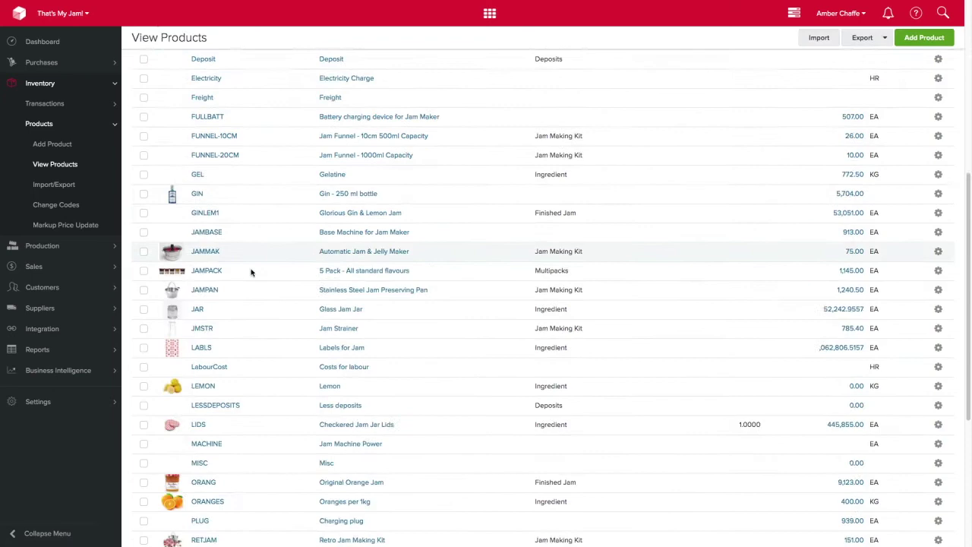
left_click(216, 453)
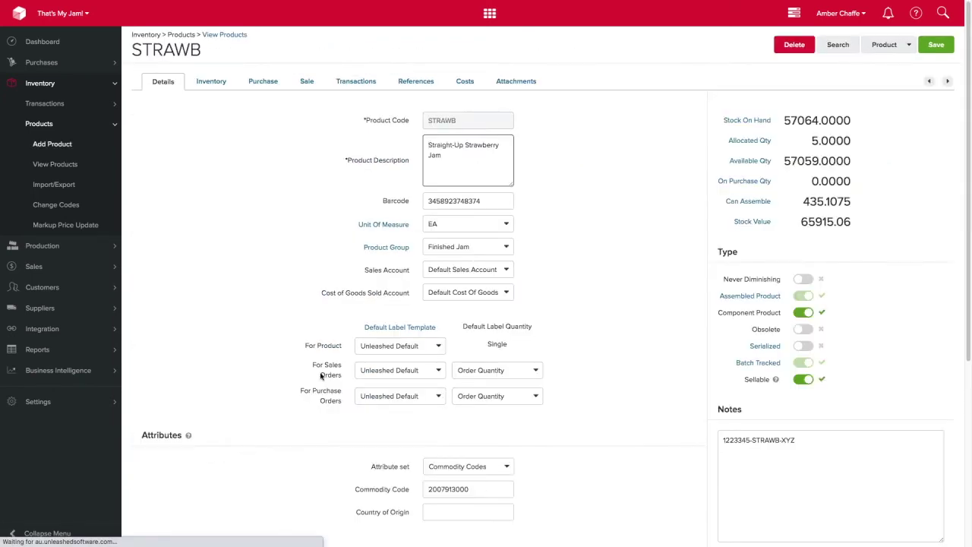
left_click(307, 80)
left_click(254, 148)
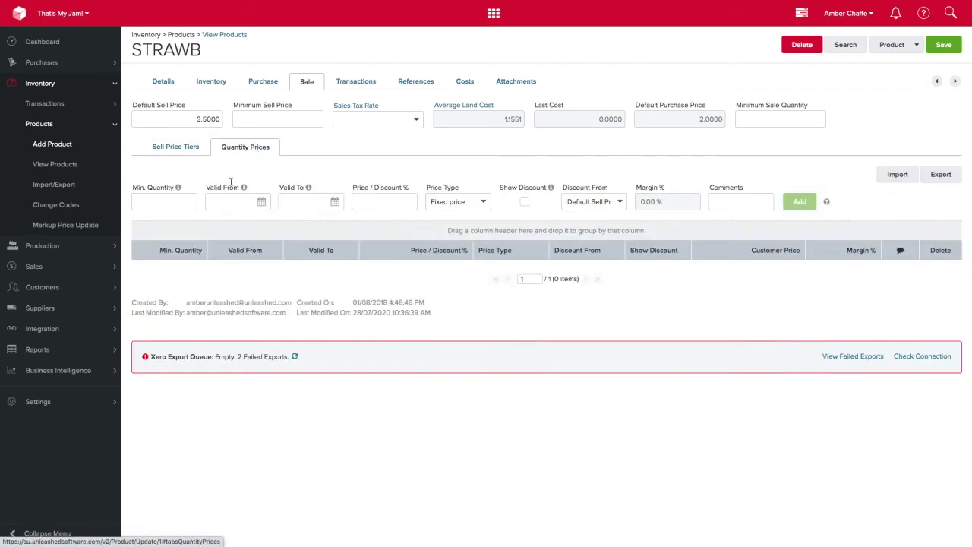
Step: Enter a minimum quantity of 100 and a price/discount value of 10 for a new quantity price
type("100")
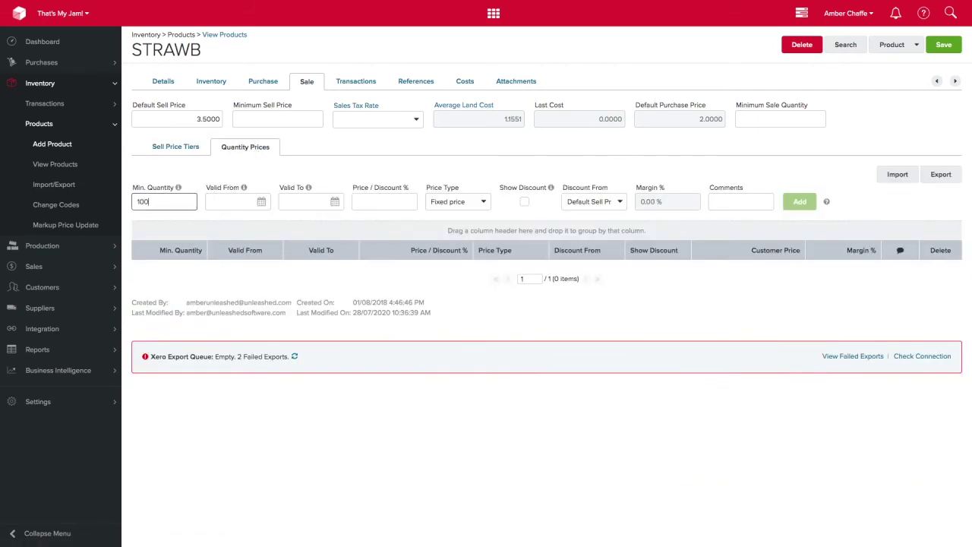
left_click(377, 201)
type("10")
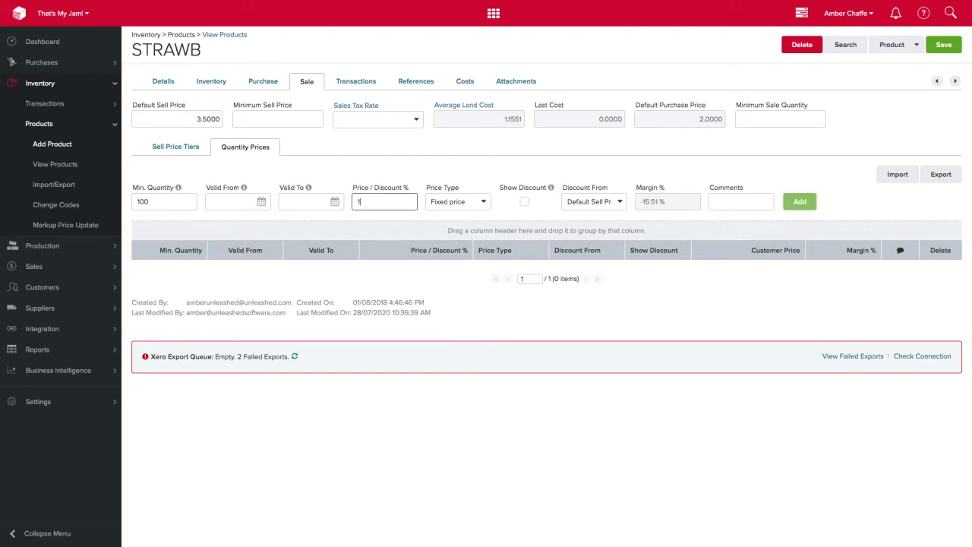
Step: Make the new quantity price valid from 15/07/2020 to 28/08/2020
left_click(261, 202)
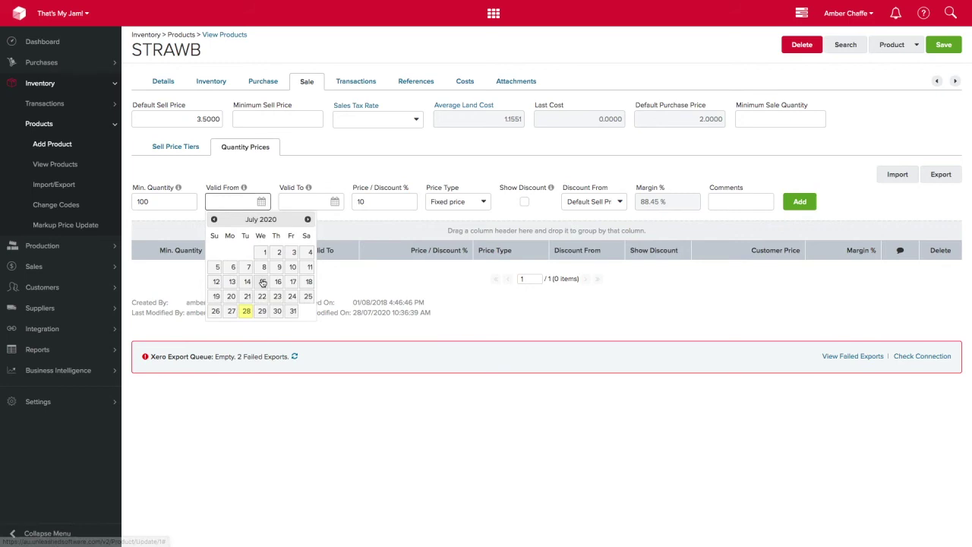
left_click(263, 283)
left_click(335, 201)
left_click(381, 219)
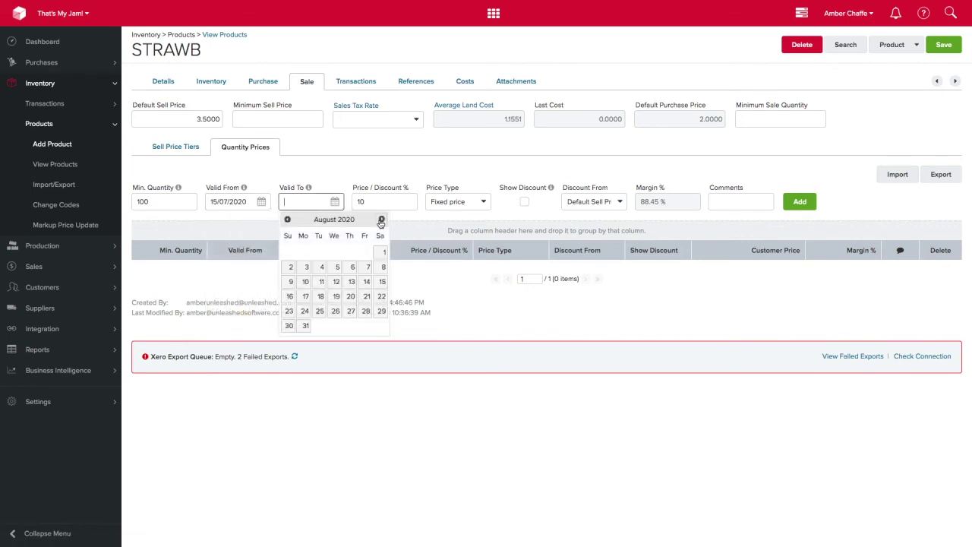
left_click(366, 310)
Step: Add the new quantity price as a Discount % with the discount shown, and save the product
left_click(458, 201)
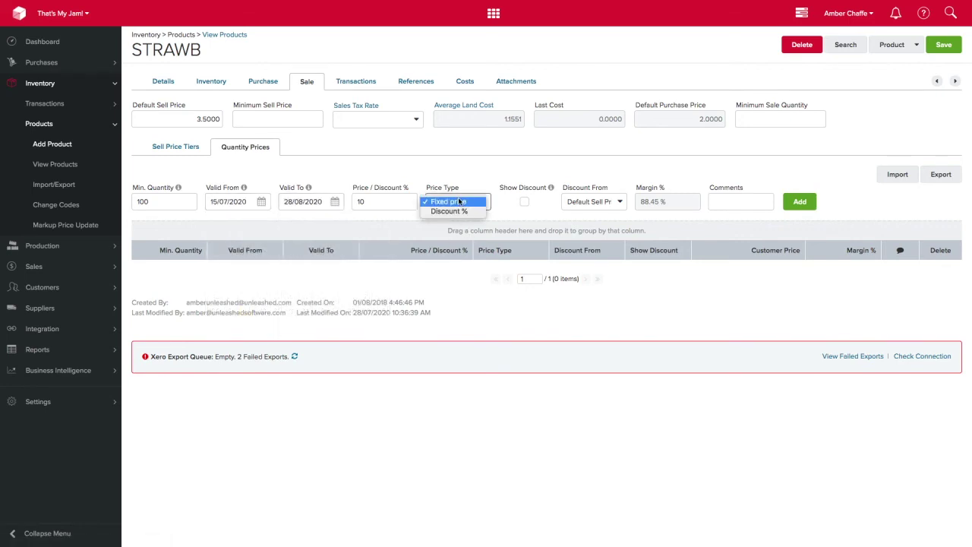
left_click(450, 211)
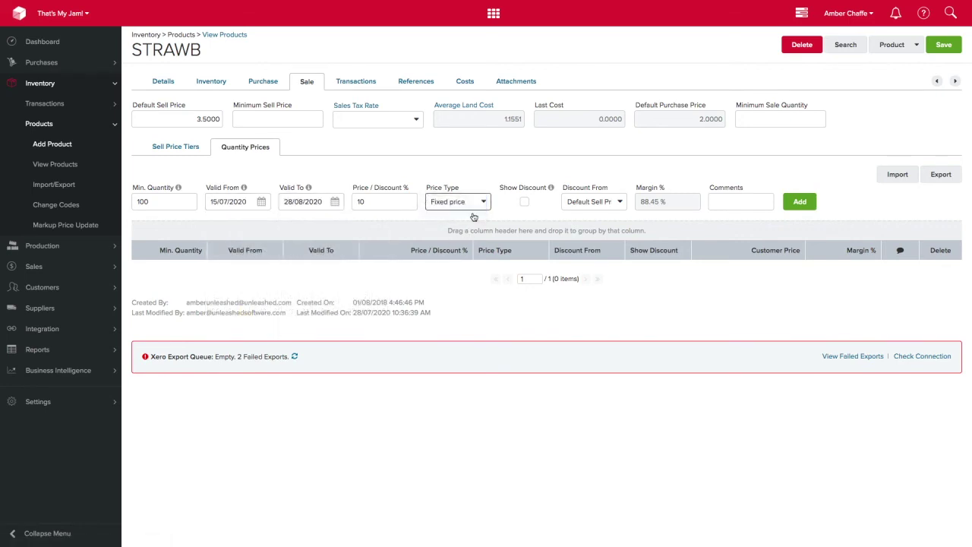
left_click(525, 202)
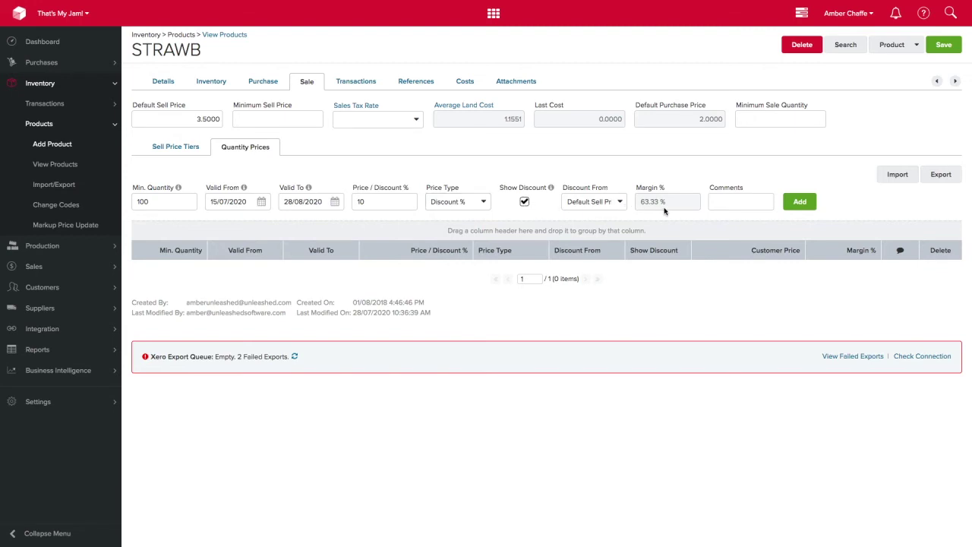
left_click(791, 205)
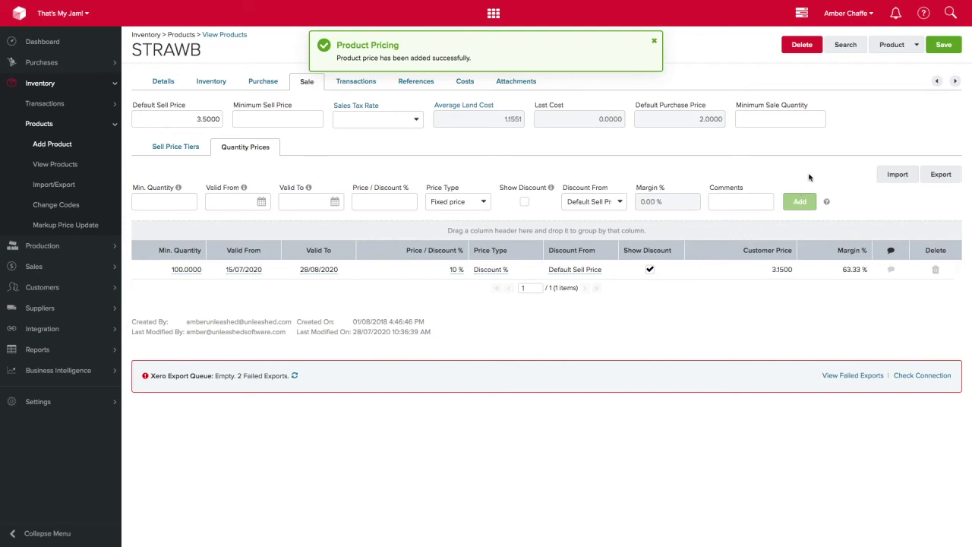
left_click(946, 47)
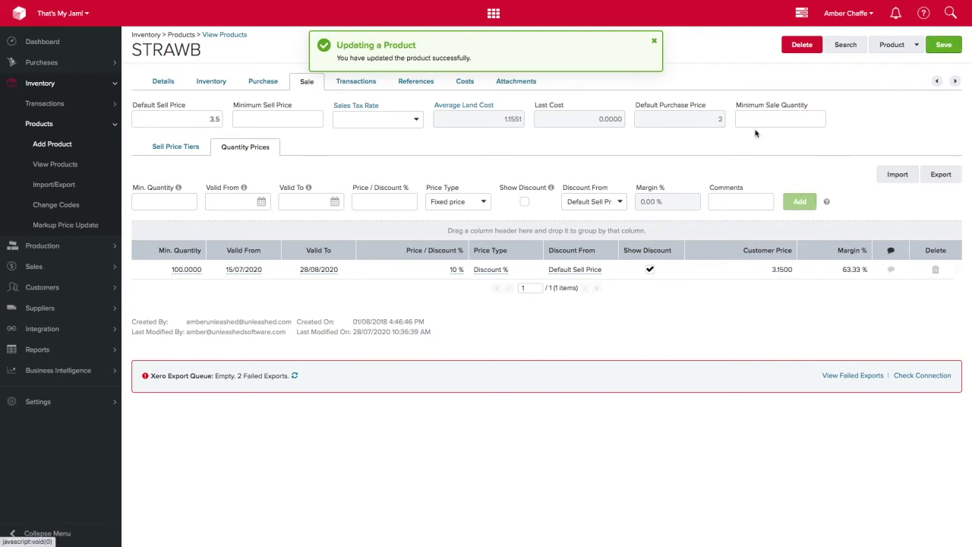
Step: Open the customer pricing of the Ozone Coffee Roasters customer
left_click(112, 292)
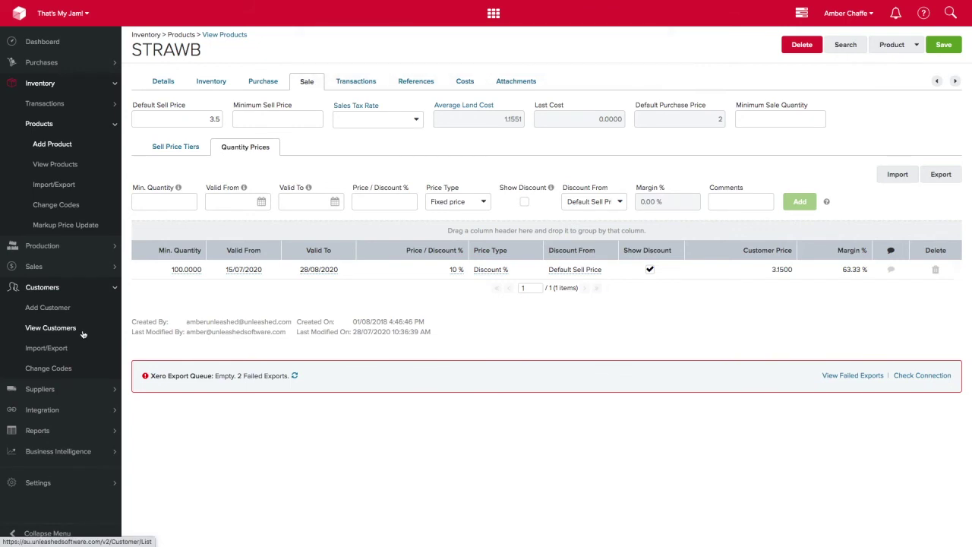
left_click(50, 328)
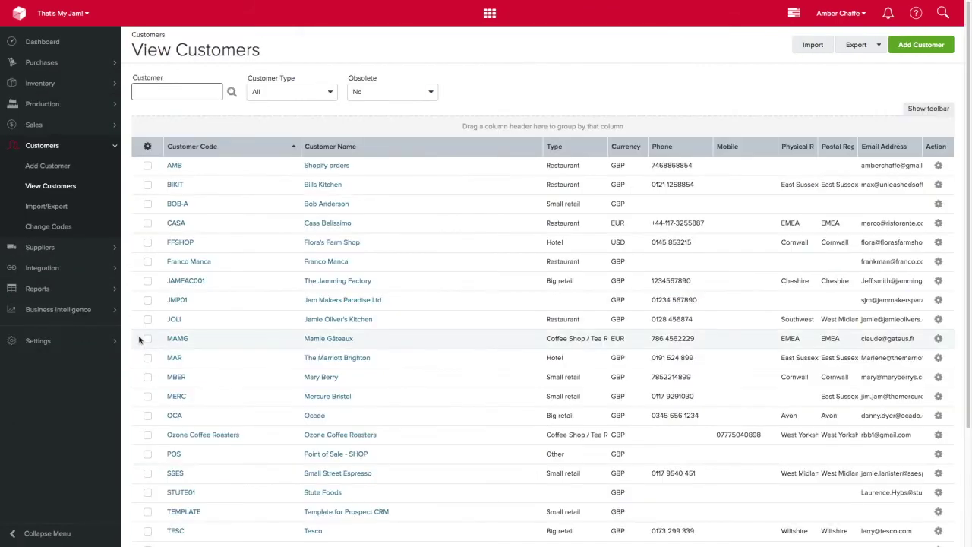
left_click(221, 439)
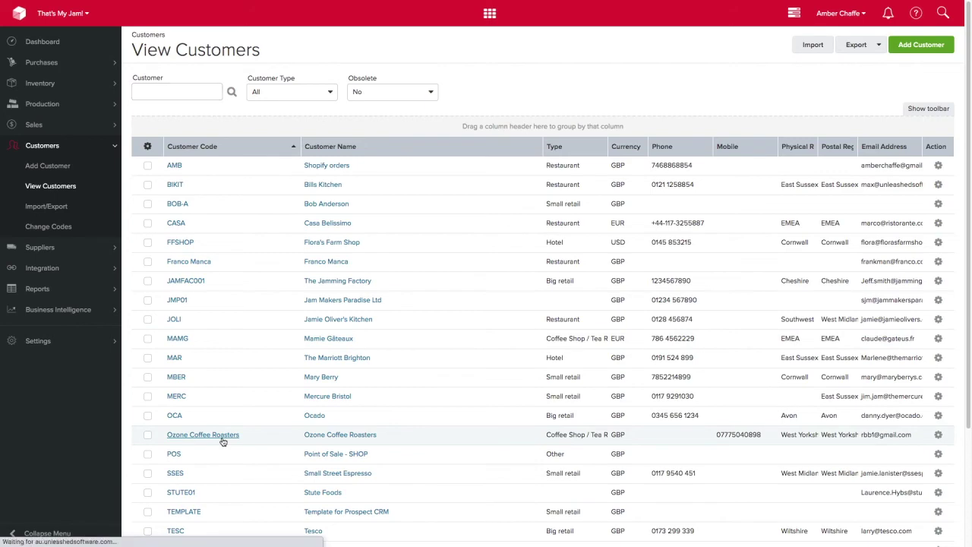
left_click(490, 86)
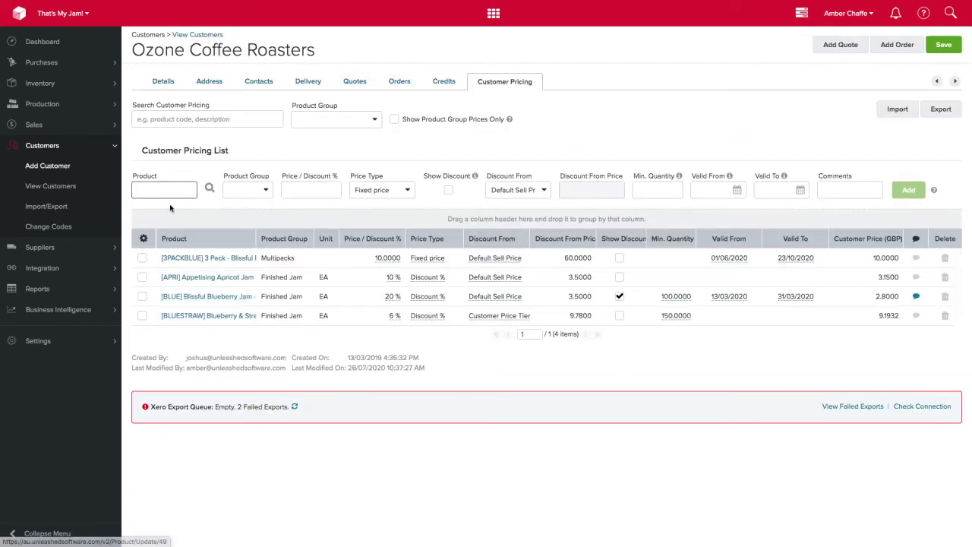
Step: Enter a new customer price for the BATTERY Battery panel product with a value of 10 and the Discount % price type
type("e")
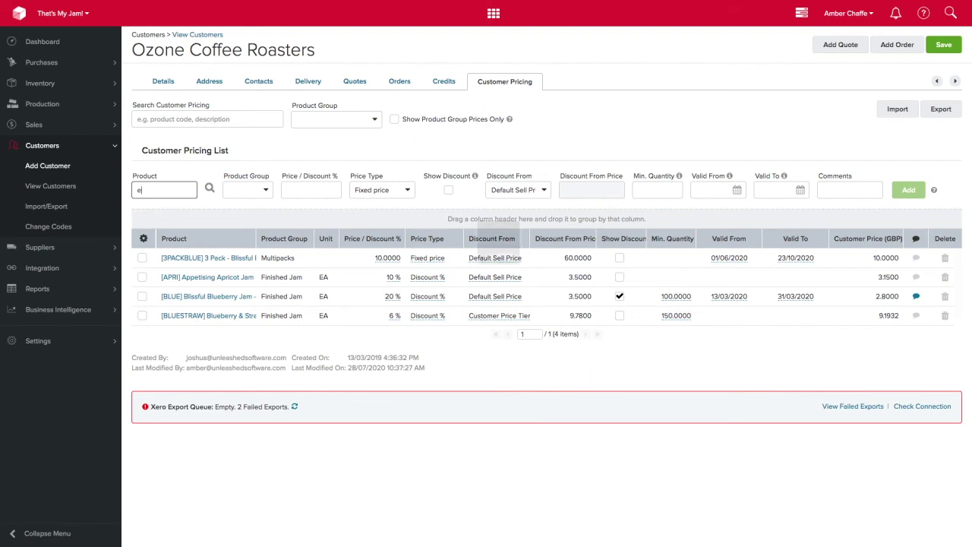
left_click(205, 281)
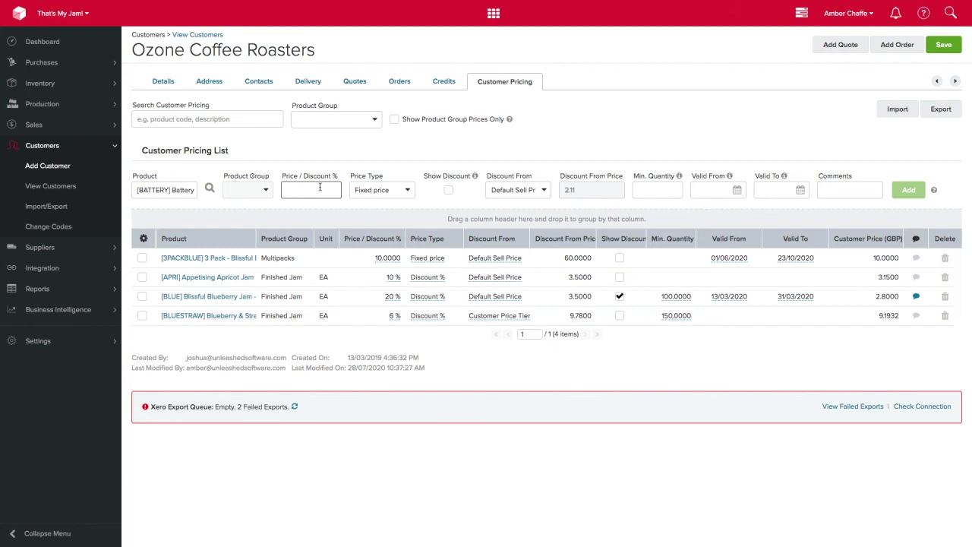
type("10")
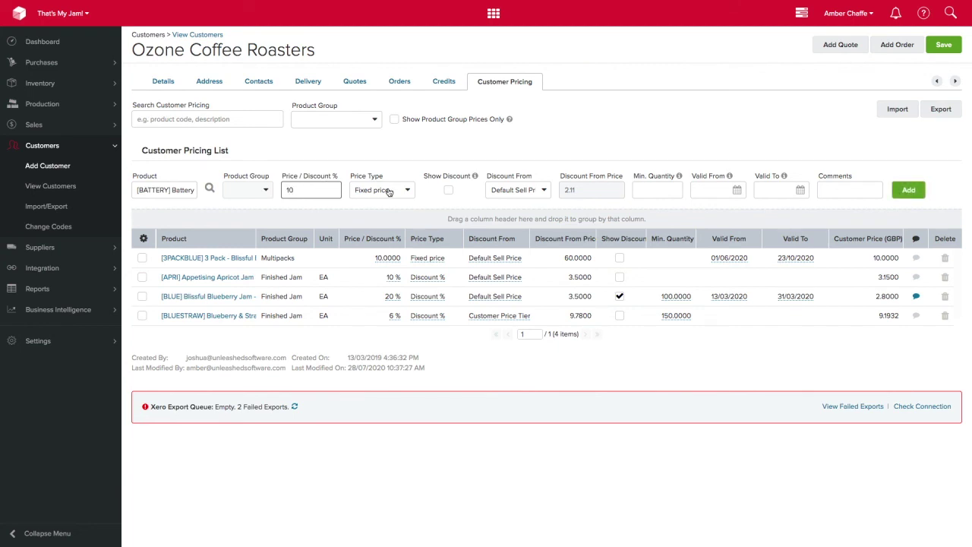
left_click(388, 192)
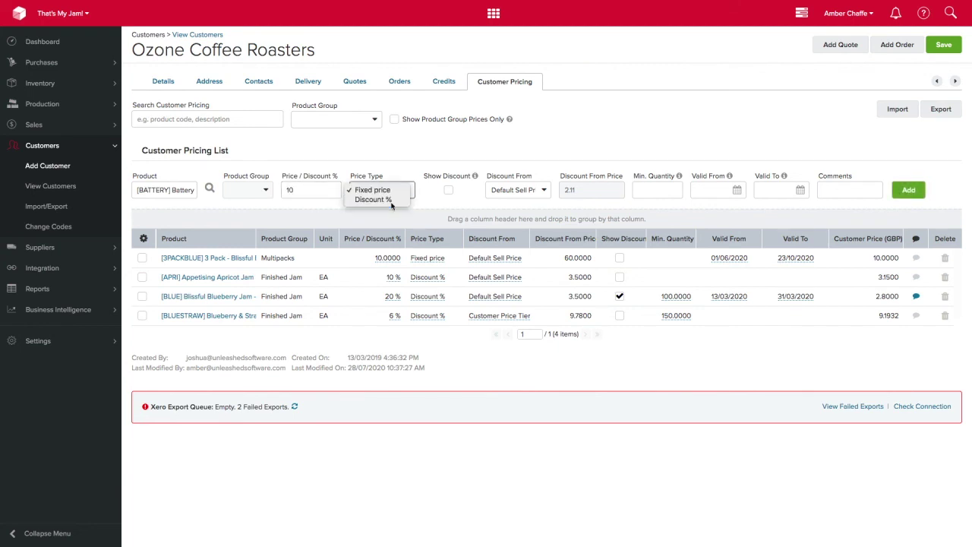
left_click(389, 199)
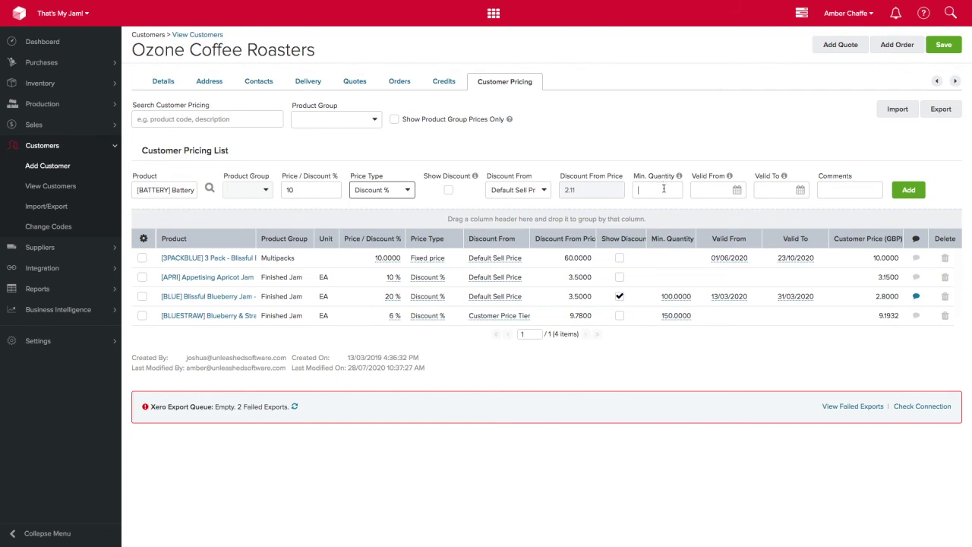
left_click(738, 191)
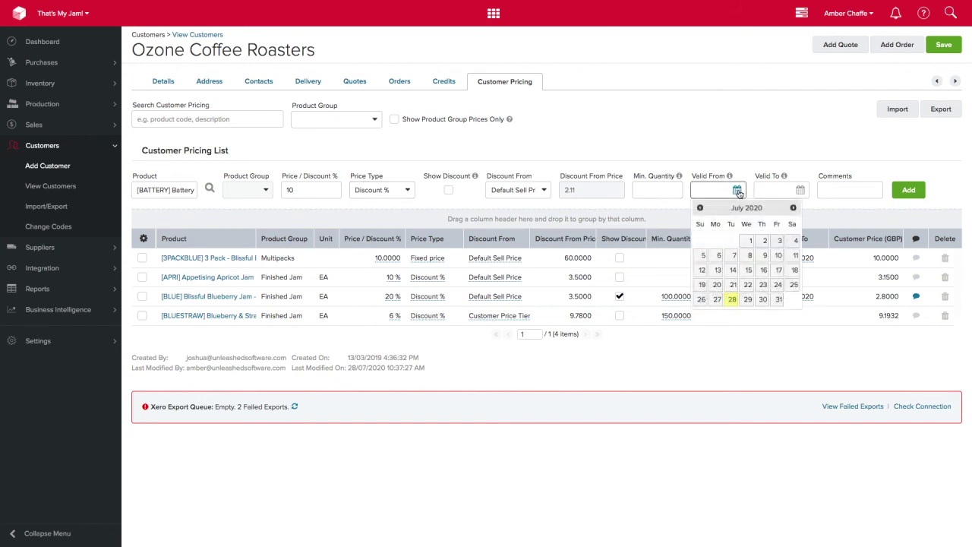
left_click(800, 190)
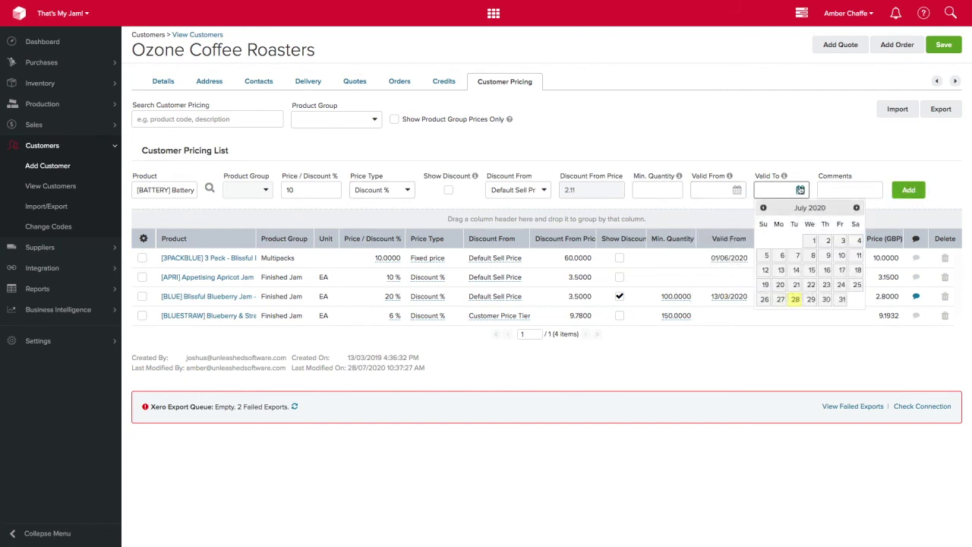
left_click(799, 190)
left_click(800, 190)
left_click(875, 186)
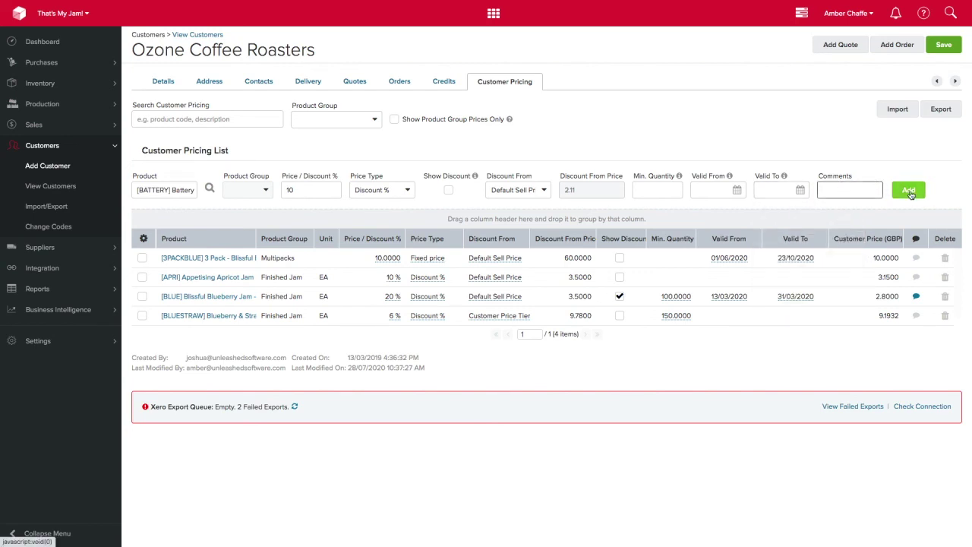
Step: Add the Battery panel price to the customer pricing list and save the customer record
left_click(909, 192)
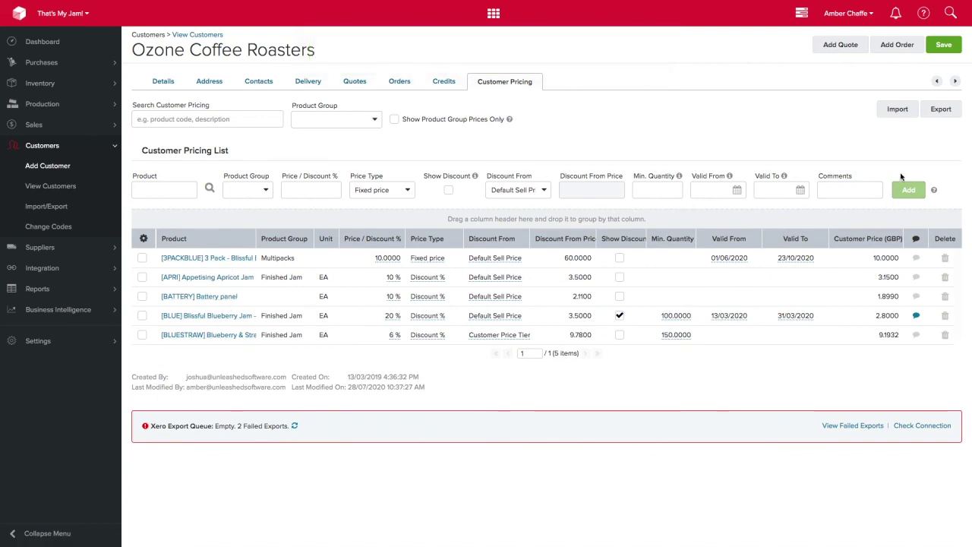
left_click(940, 48)
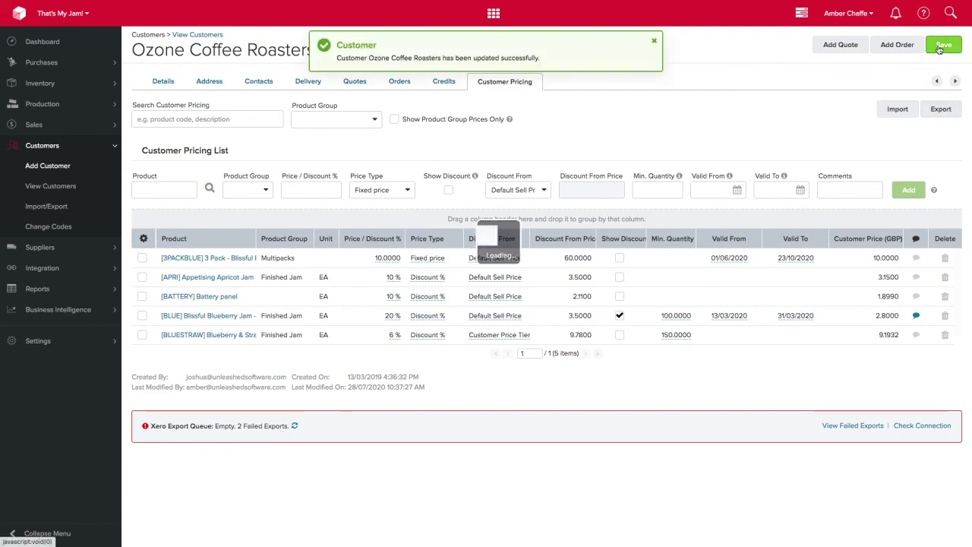